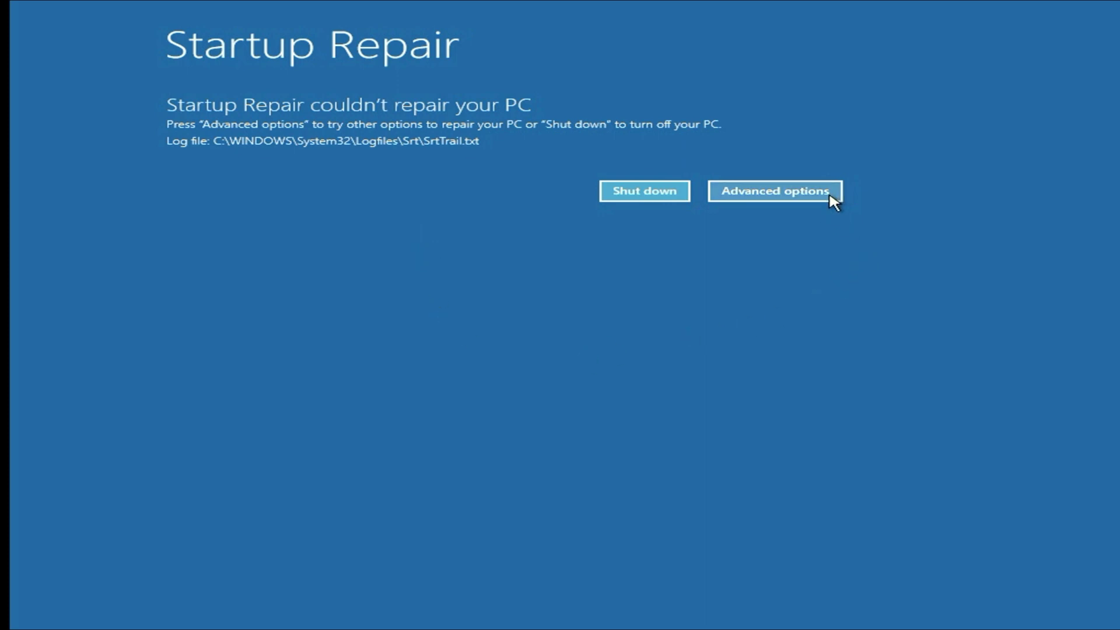
Open the Command Prompt from the recovery environment's advanced troubleshooting options
{"action": "left_click", "coordinate": [809, 197]}
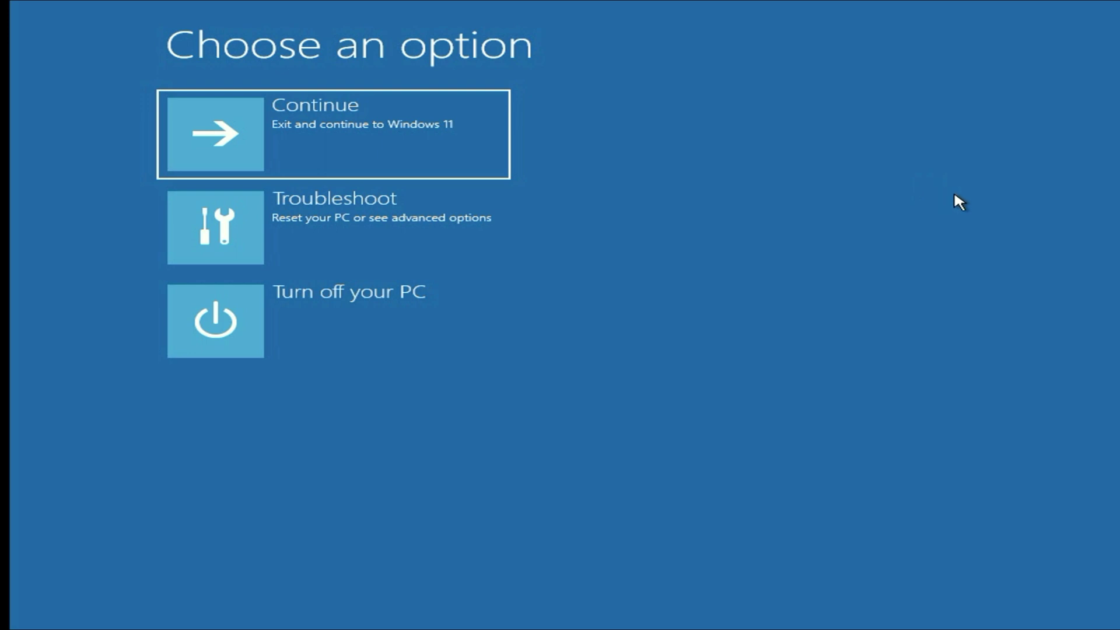
{"action": "left_click", "coordinate": [373, 232]}
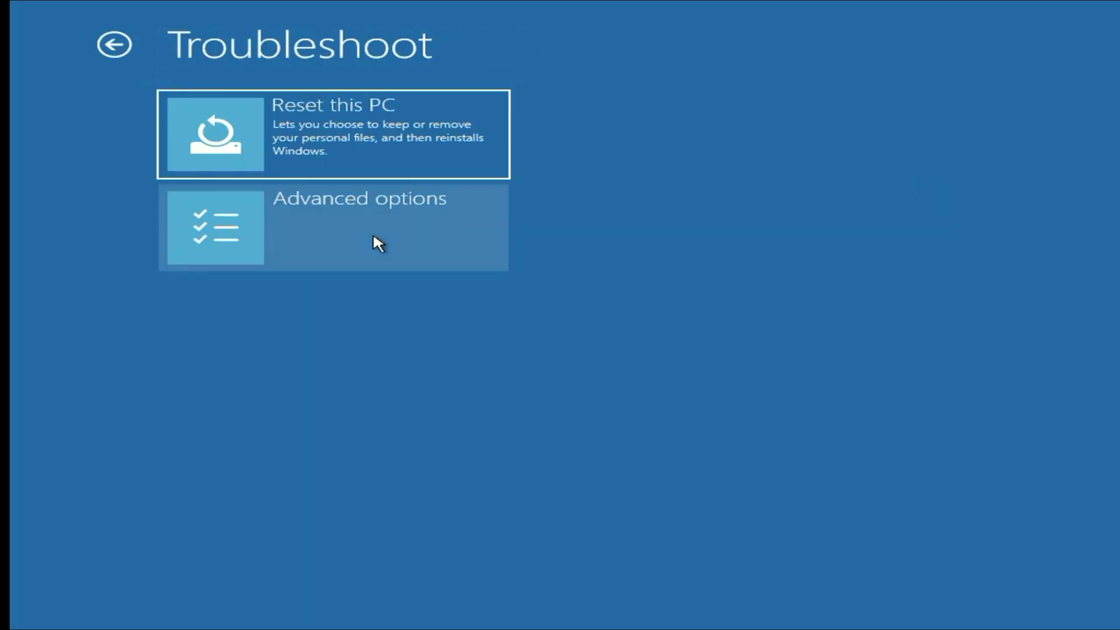
{"action": "left_click", "coordinate": [440, 227]}
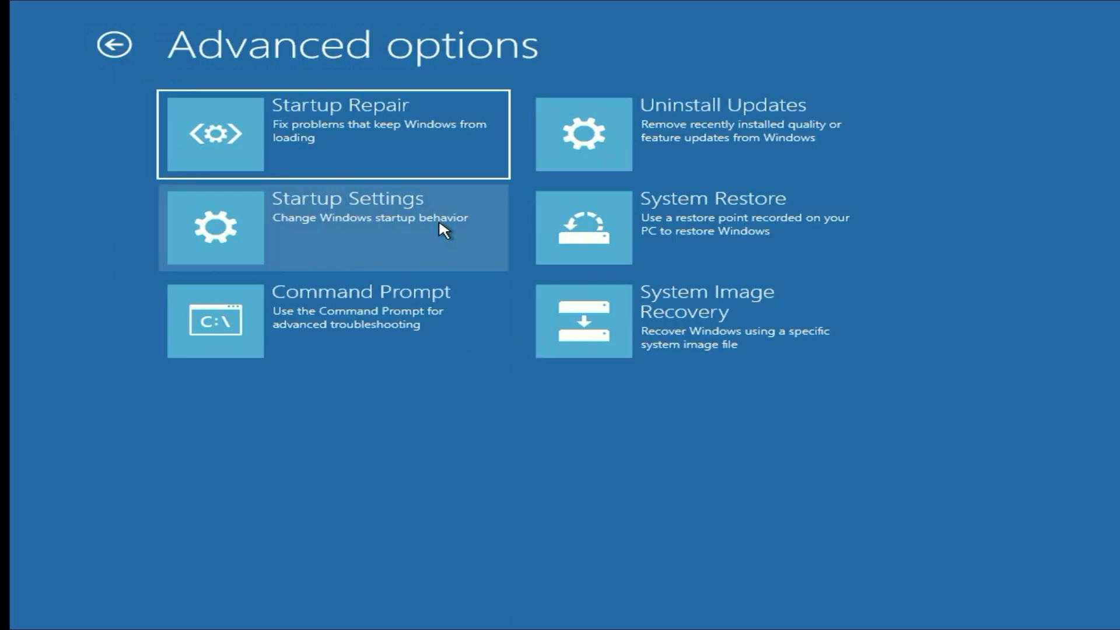
{"action": "left_click", "coordinate": [375, 320]}
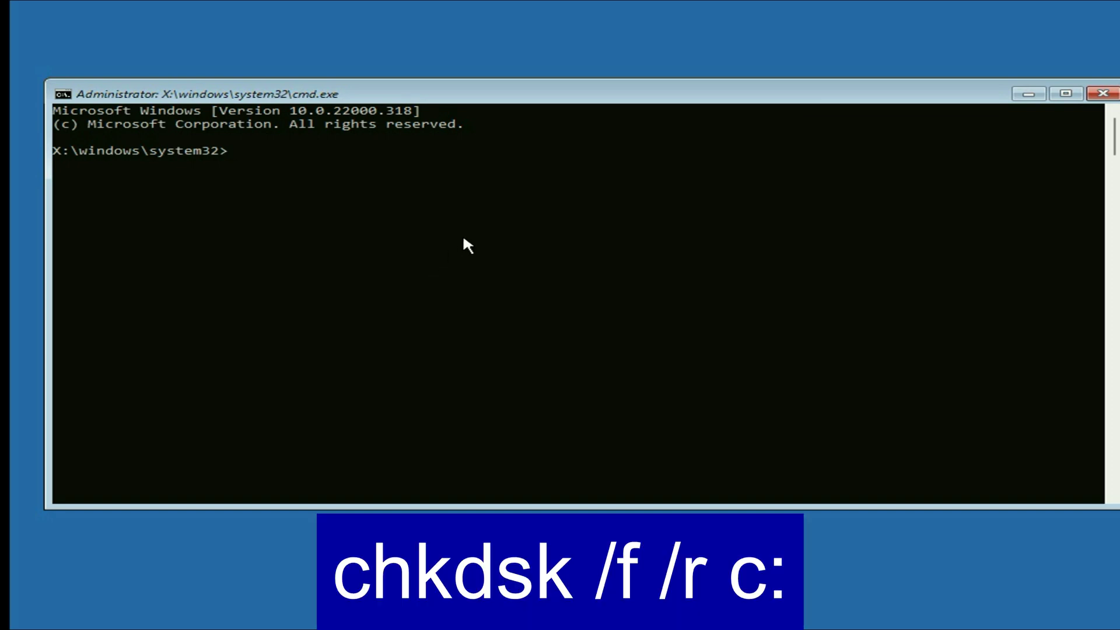
Check drive C with chkdsk /f /r c: and scan the system files with sfc /scannow
{"action": "type", "text": "chkdsk /f /r c:"}
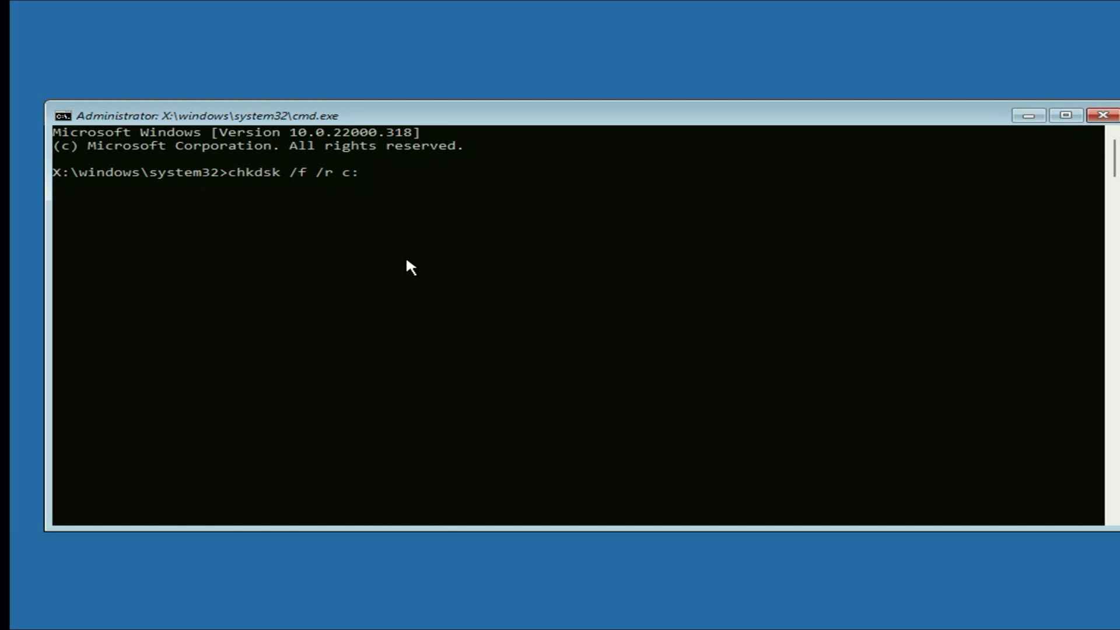
{"action": "key", "text": "Return"}
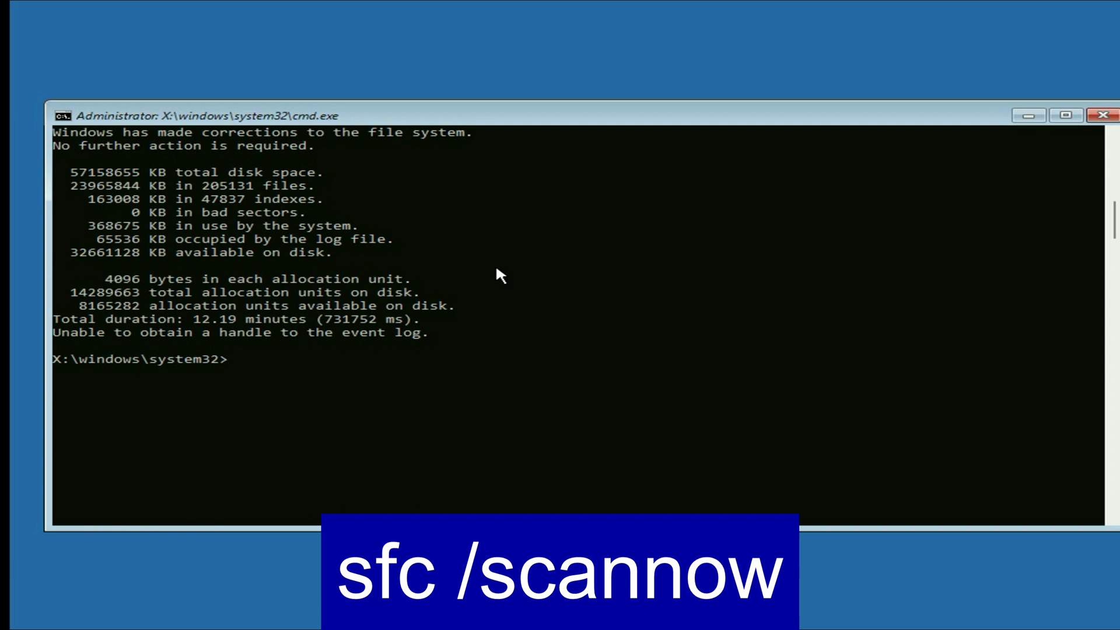
{"action": "type", "text": "sfc /scannow"}
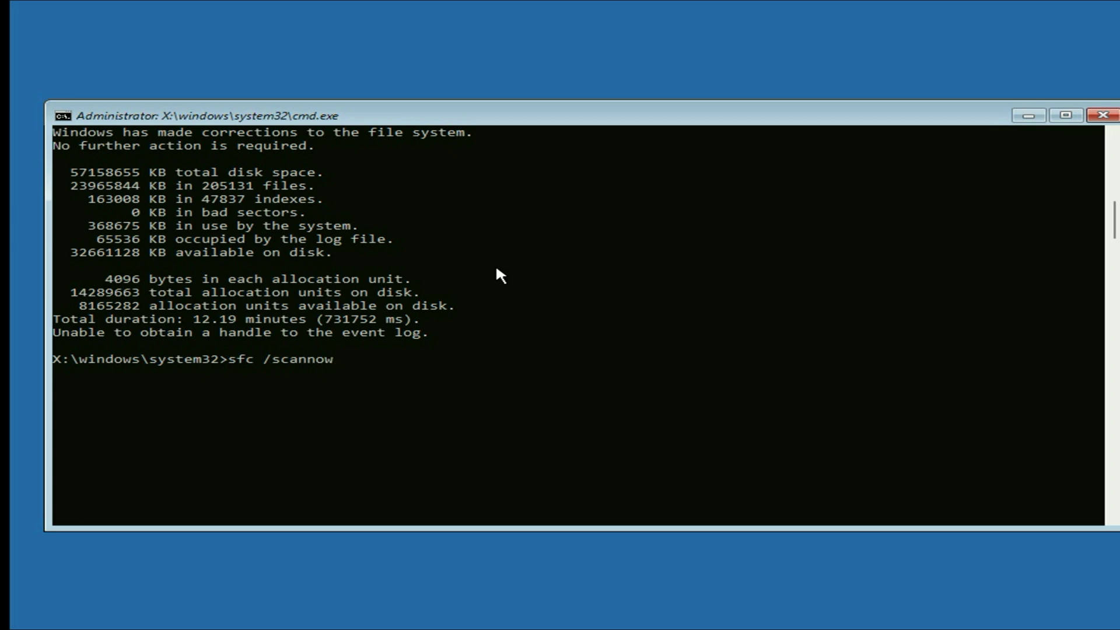
{"action": "key", "text": "Return"}
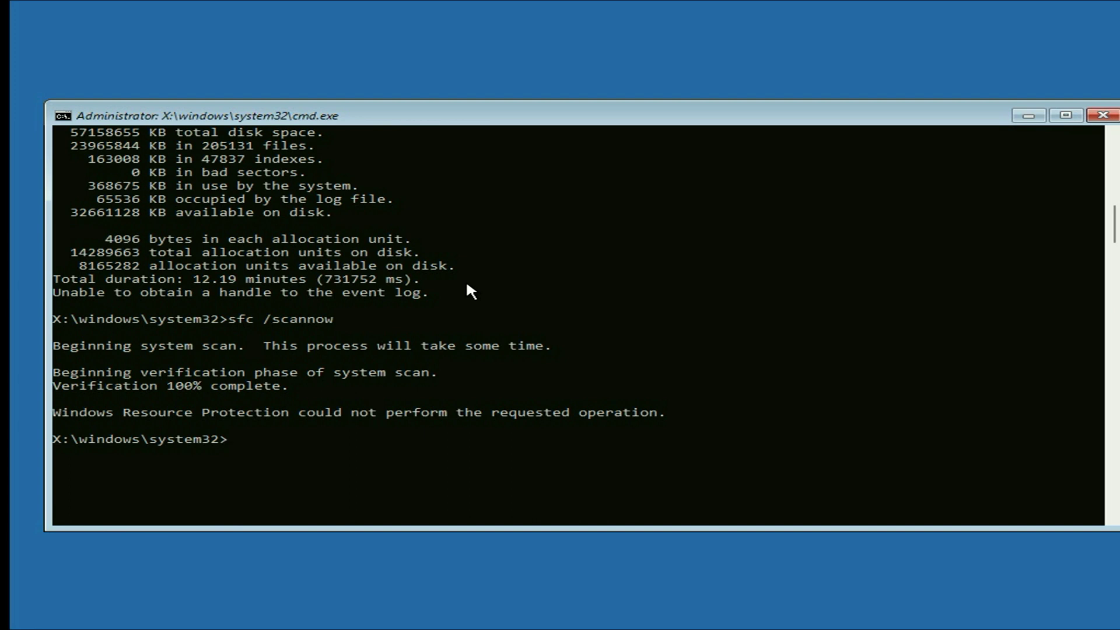
Repair the master boot record with bootrec /fixmbr and exit the Command Prompt
{"action": "type", "text": "bootrec /fixmbr"}
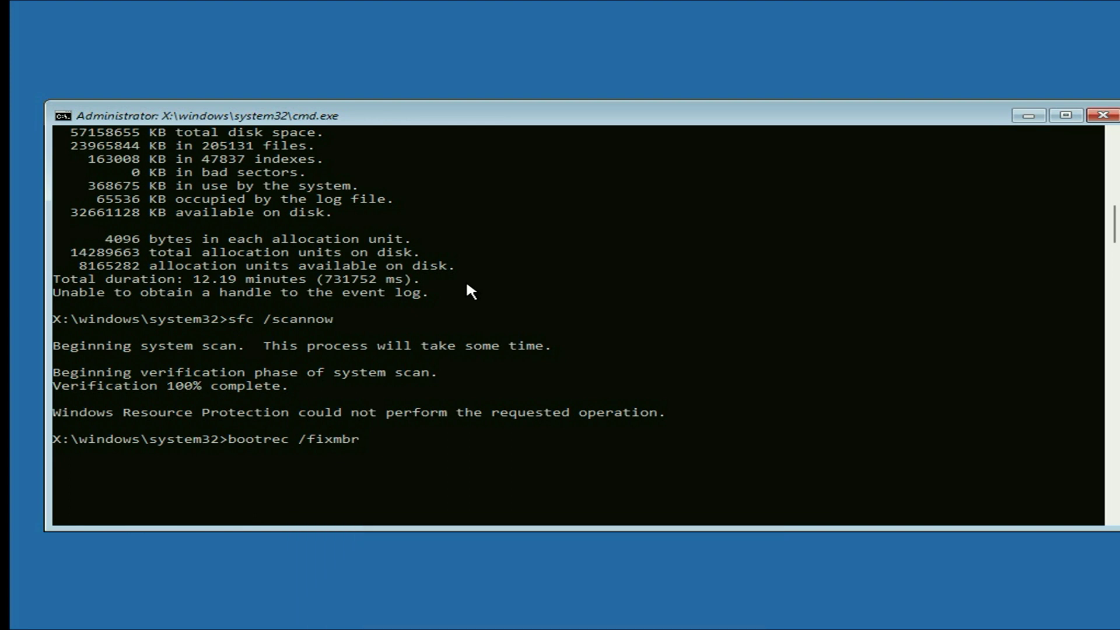
{"action": "key", "text": "Return"}
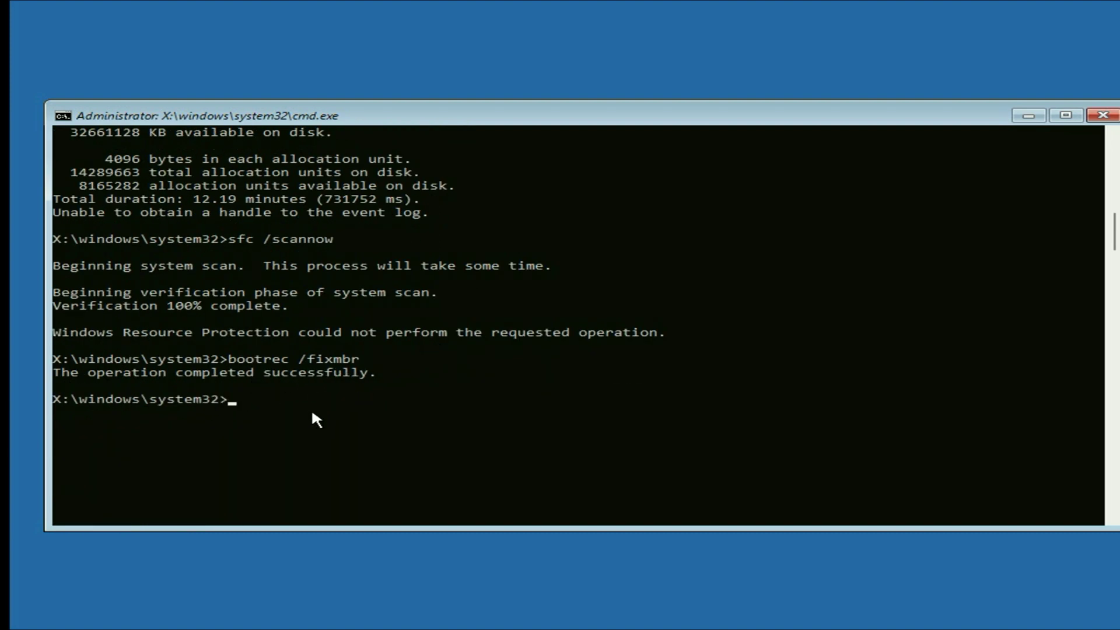
{"action": "type", "text": "exit"}
{"action": "key", "text": "Return"}
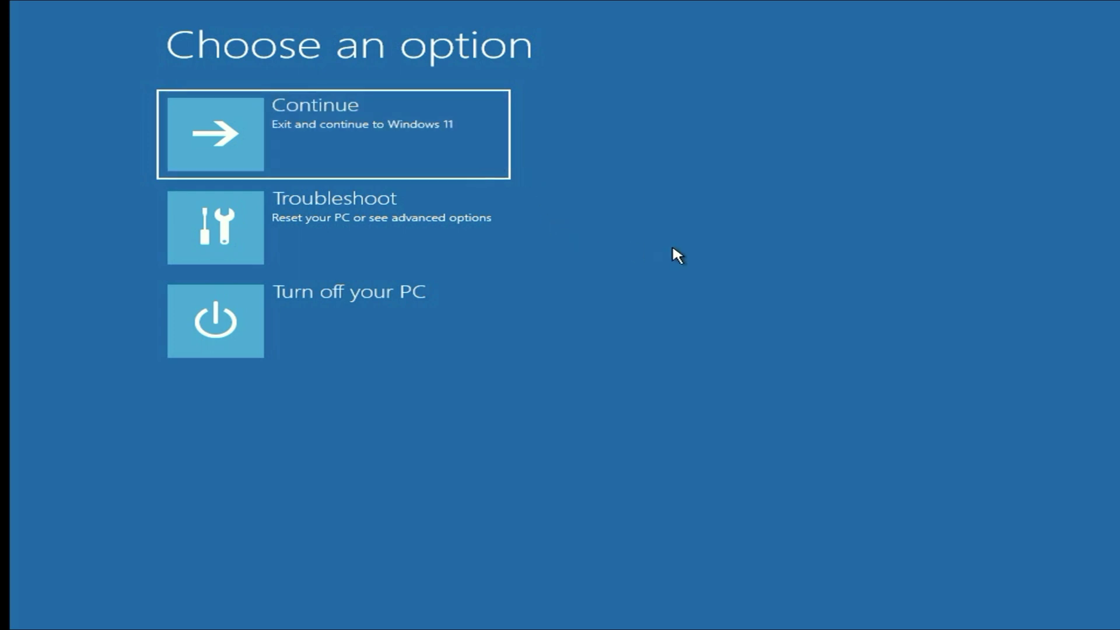
Restart into Startup Settings from the advanced troubleshooting options and enable Safe Mode with Networking
{"action": "left_click", "coordinate": [417, 236]}
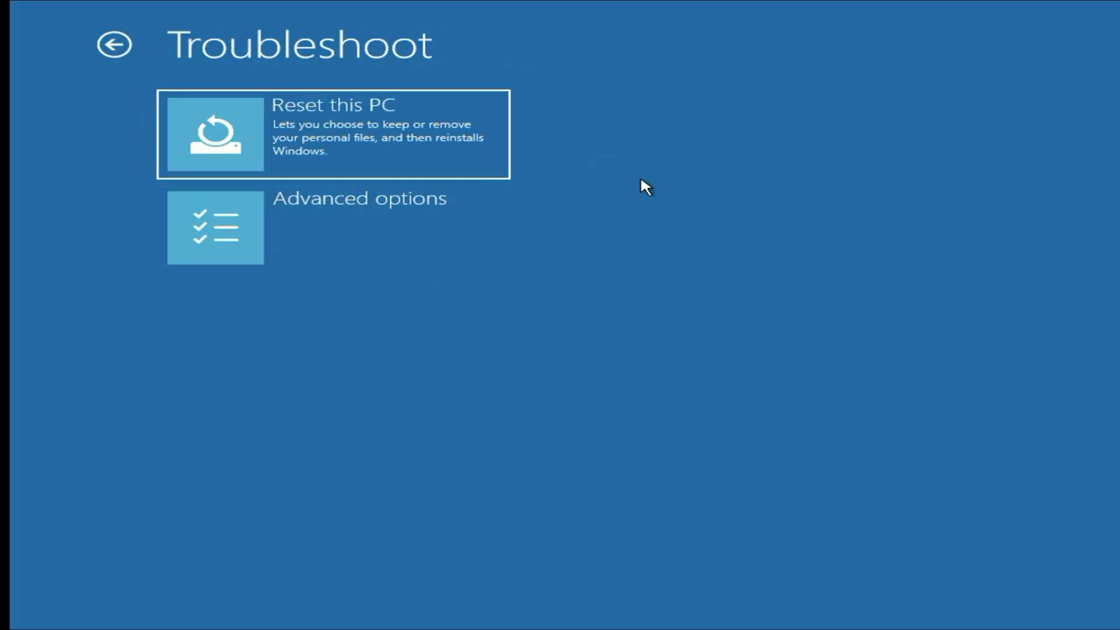
{"action": "left_click", "coordinate": [414, 245]}
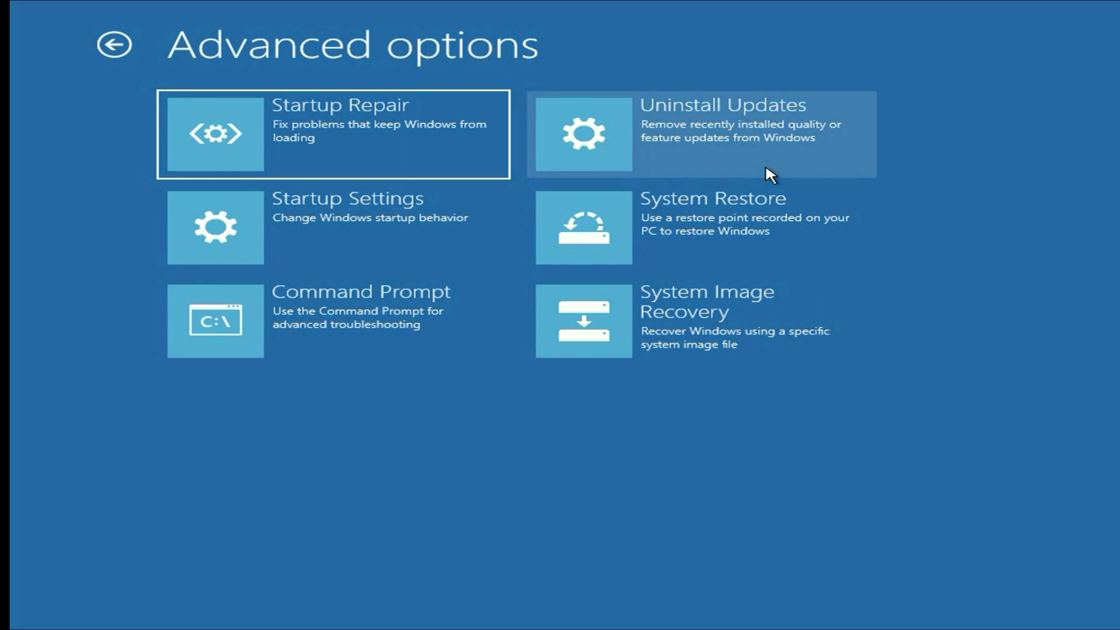
{"action": "left_click", "coordinate": [346, 224]}
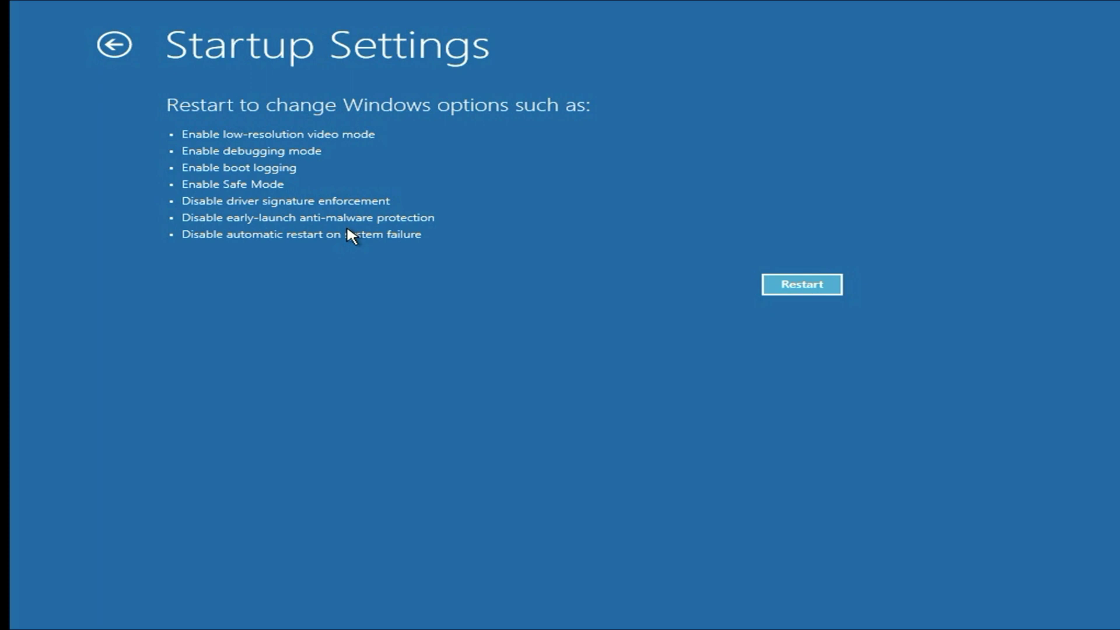
{"action": "left_click", "coordinate": [774, 280]}
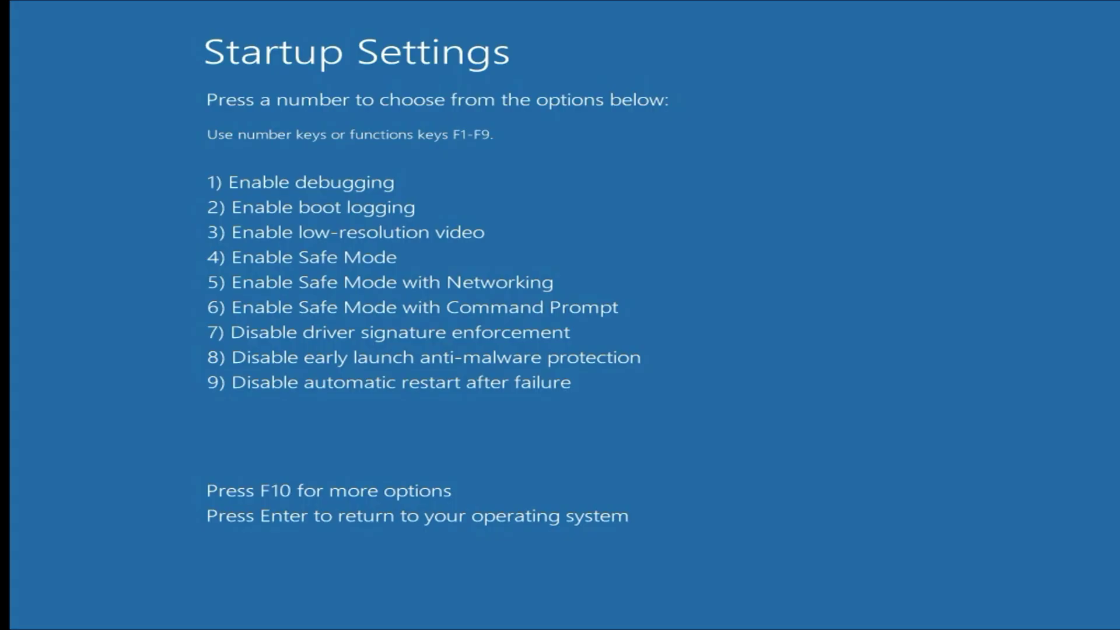
{"action": "key", "text": "F5"}
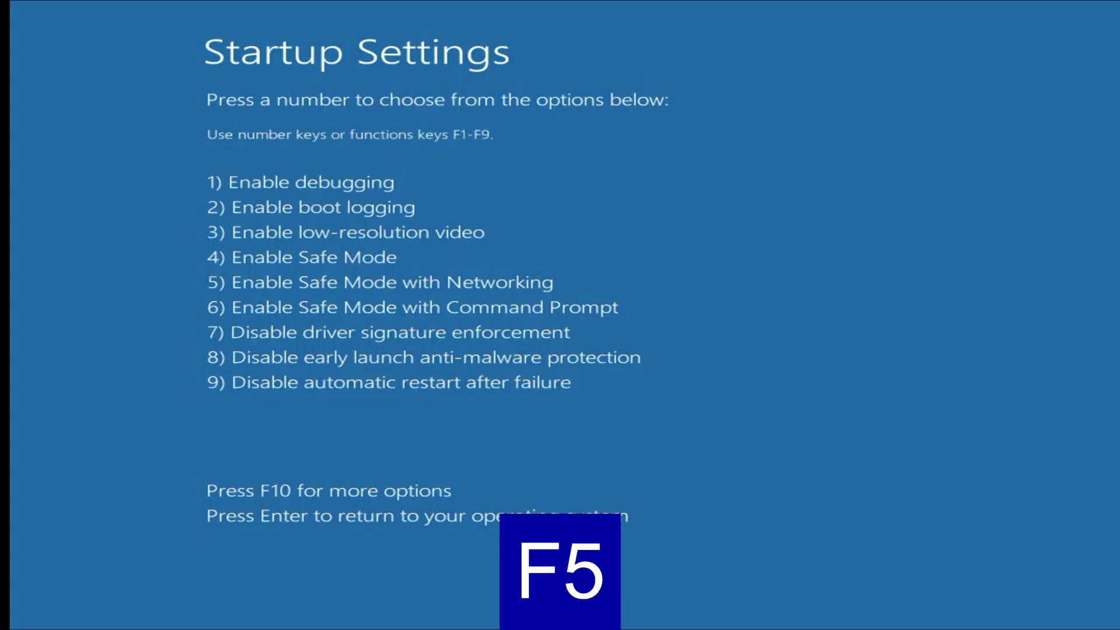
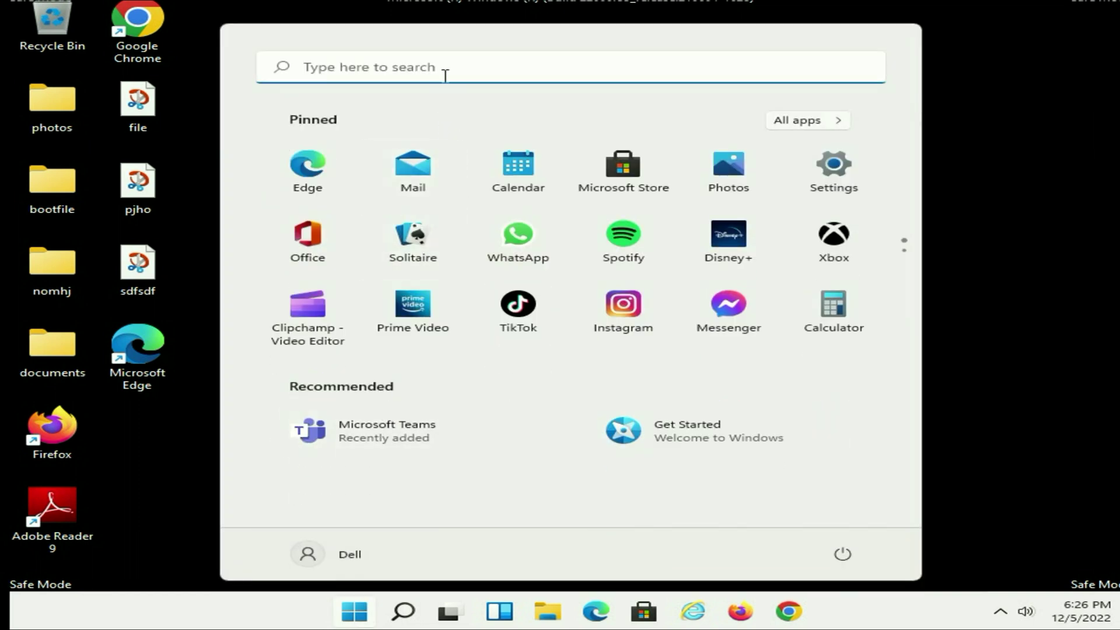
{"action": "key", "text": "Escape"}
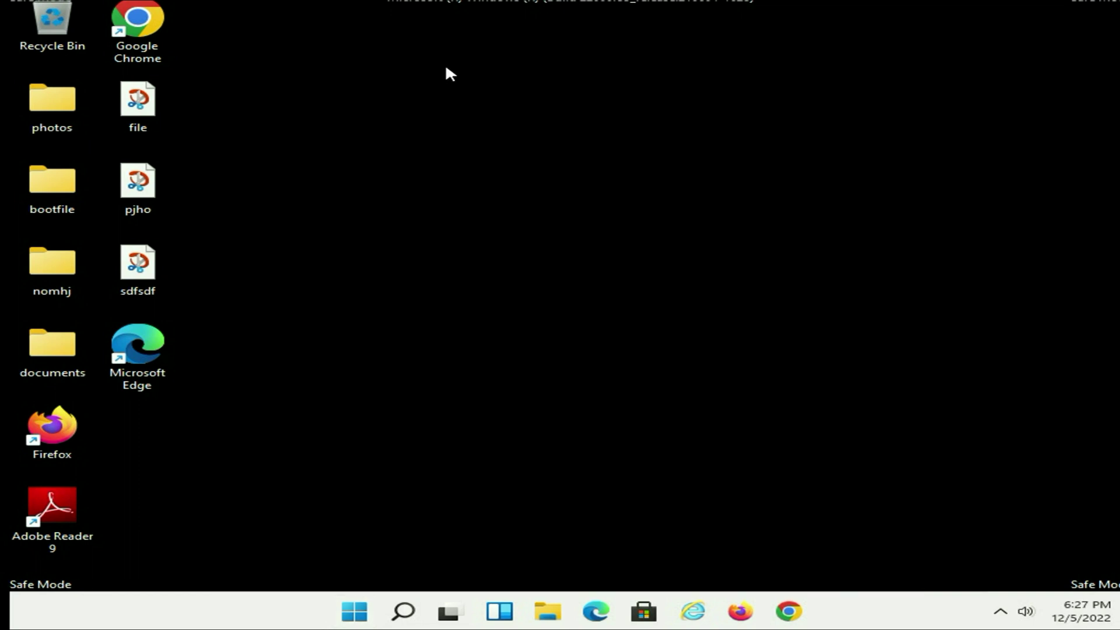
{"action": "left_click", "coordinate": [402, 612]}
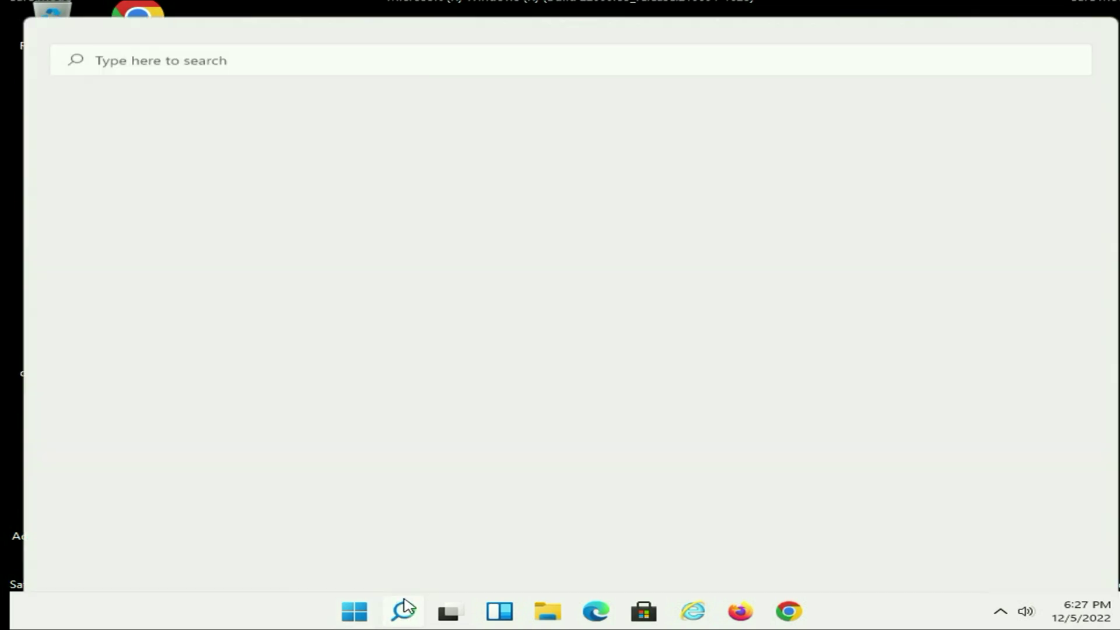
{"action": "left_click", "coordinate": [403, 611]}
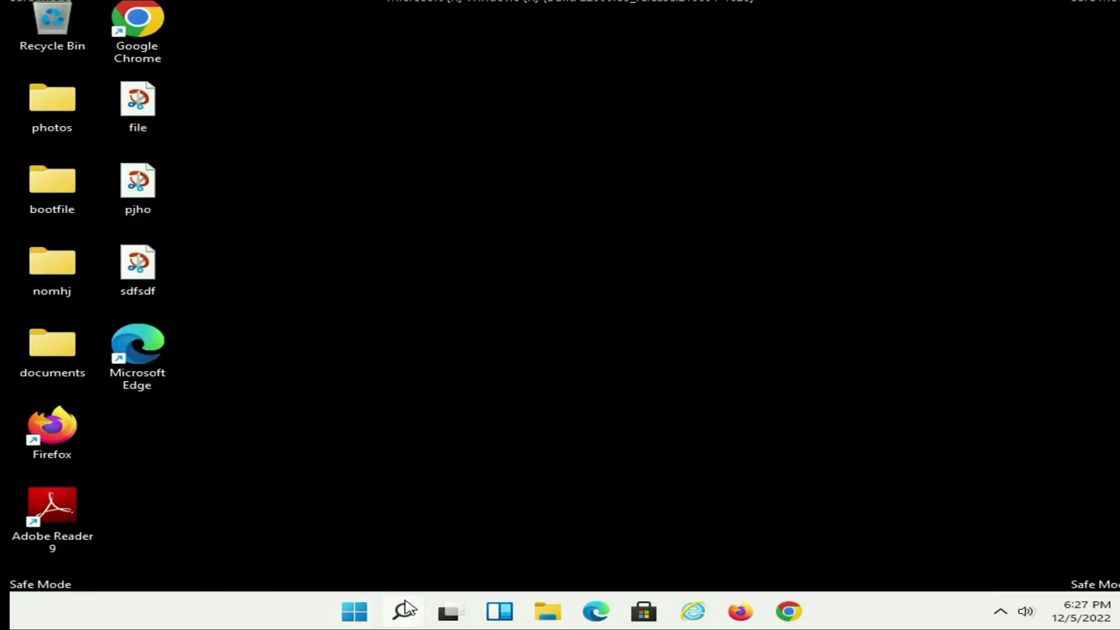
{"action": "left_click", "coordinate": [406, 610]}
Open Control Panel by entering its name as the location in a File Explorer window
{"action": "left_click", "coordinate": [548, 613]}
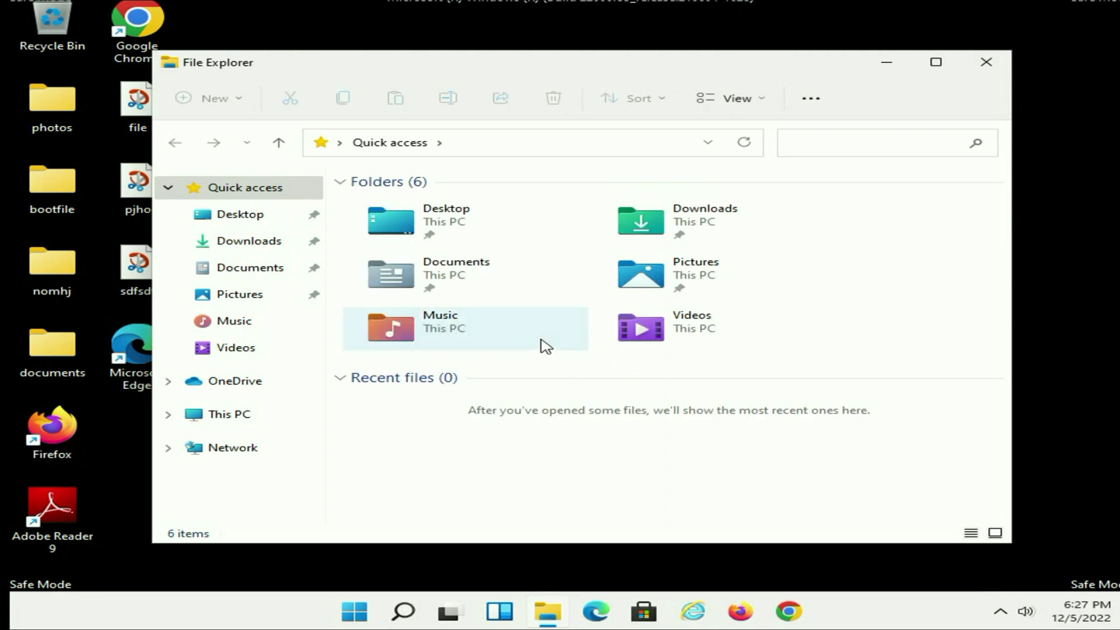
{"action": "left_click", "coordinate": [603, 144]}
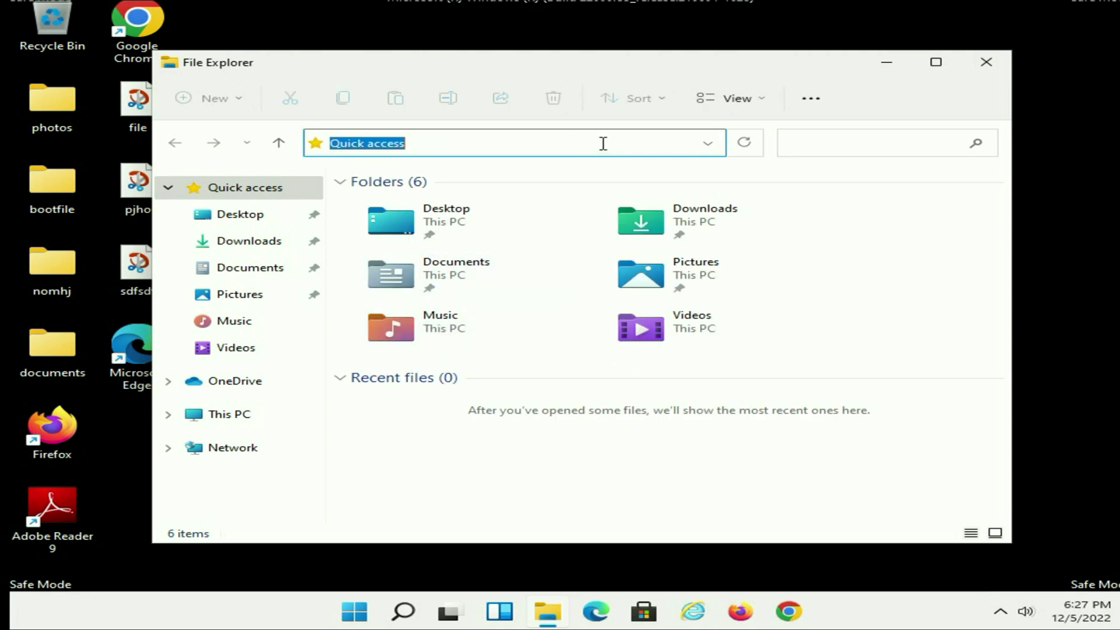
{"action": "type", "text": "co"}
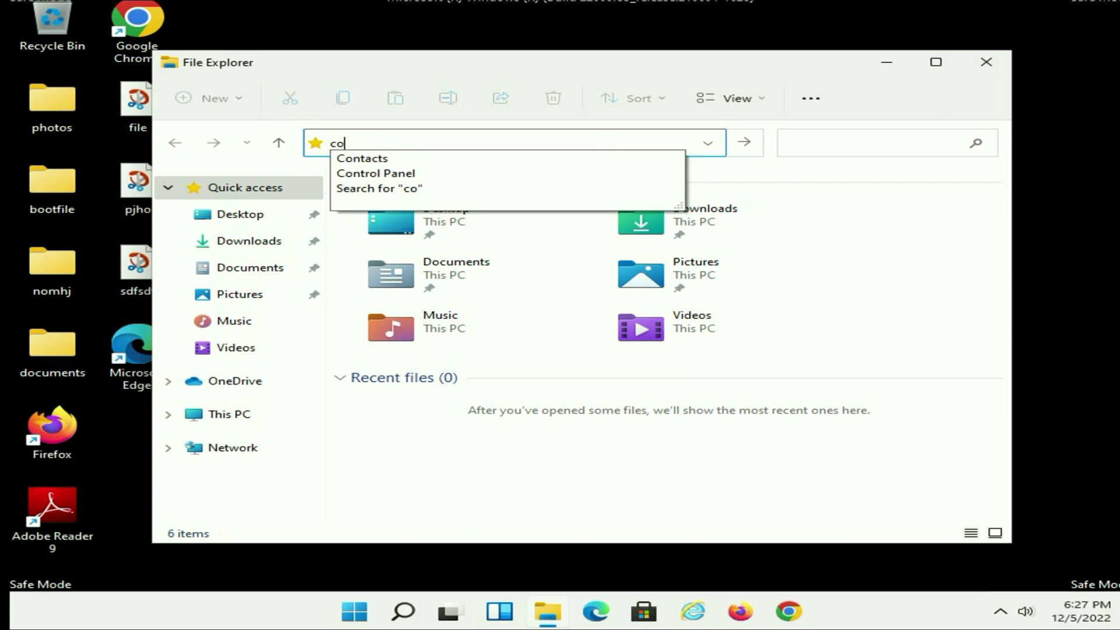
{"action": "type", "text": "ntr"}
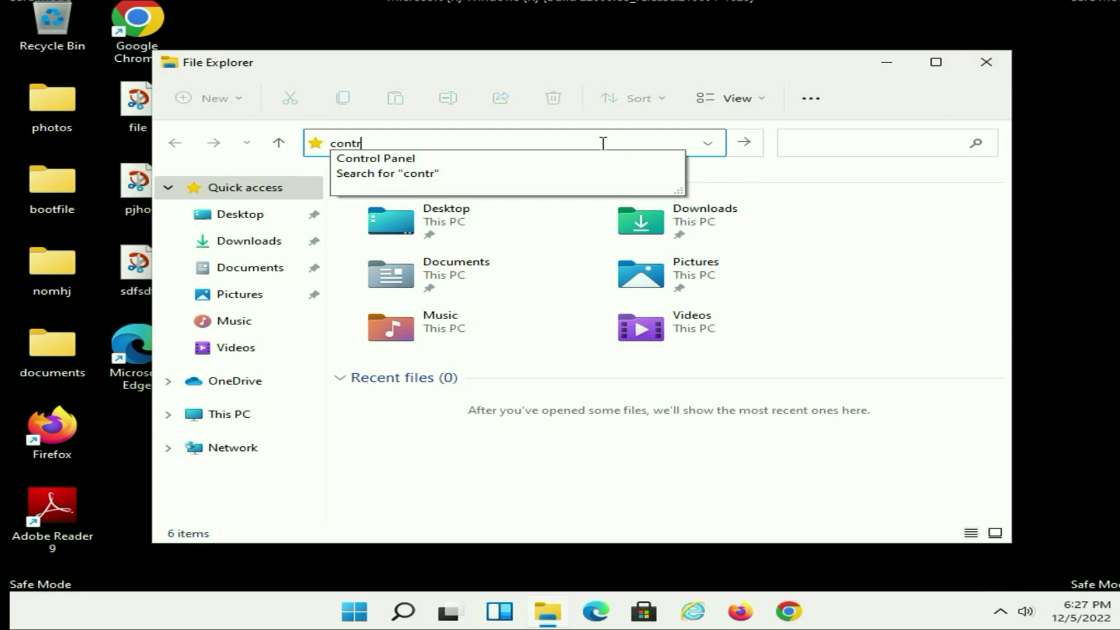
{"action": "left_click", "coordinate": [408, 158]}
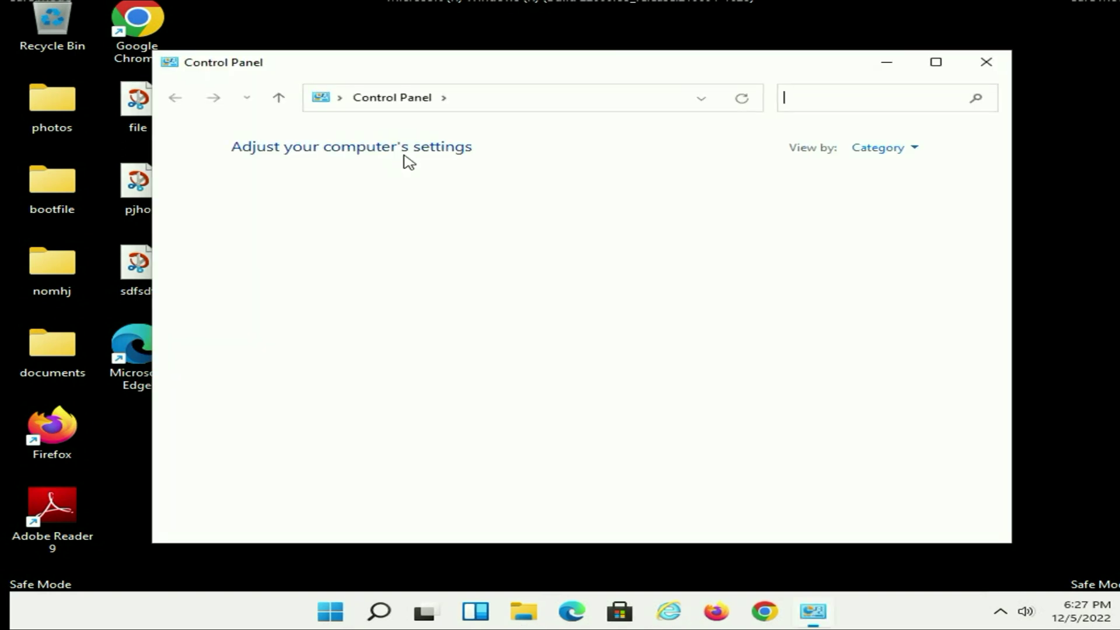
Show the Control Panel items as small icons and open Programs and Features in a maximized window
{"action": "left_click", "coordinate": [904, 150]}
{"action": "left_click", "coordinate": [912, 213]}
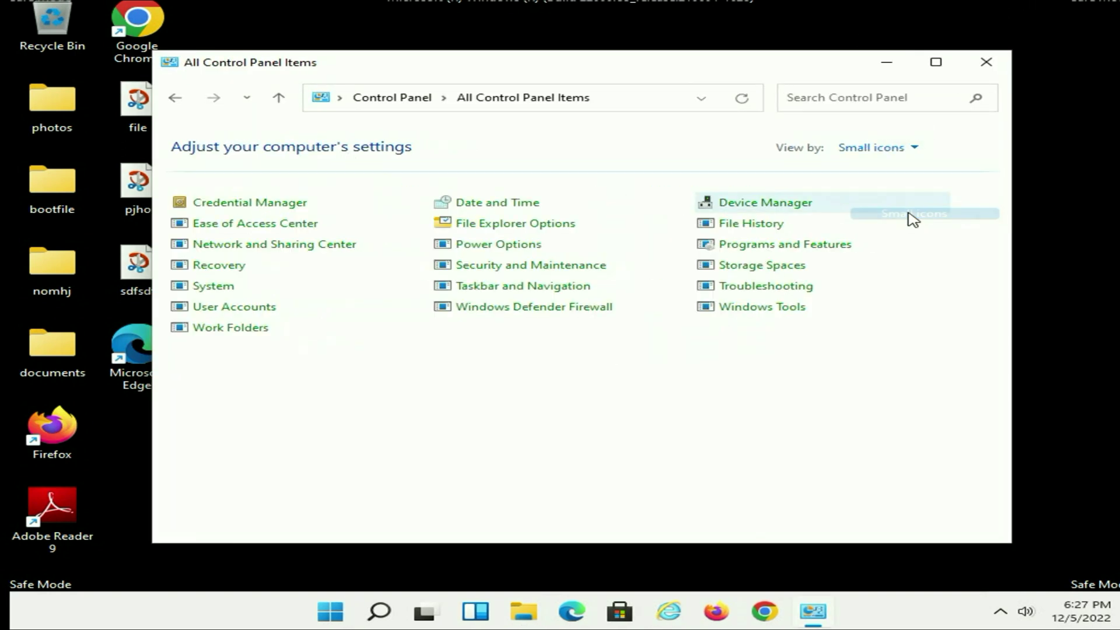
{"action": "left_click", "coordinate": [786, 247]}
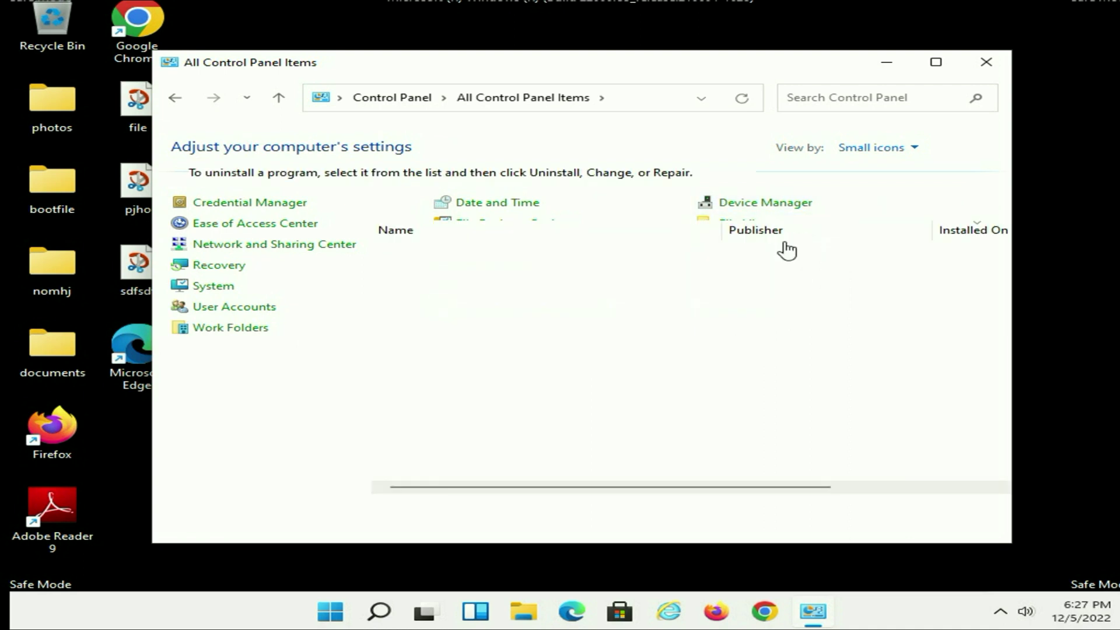
{"action": "left_click", "coordinate": [935, 63]}
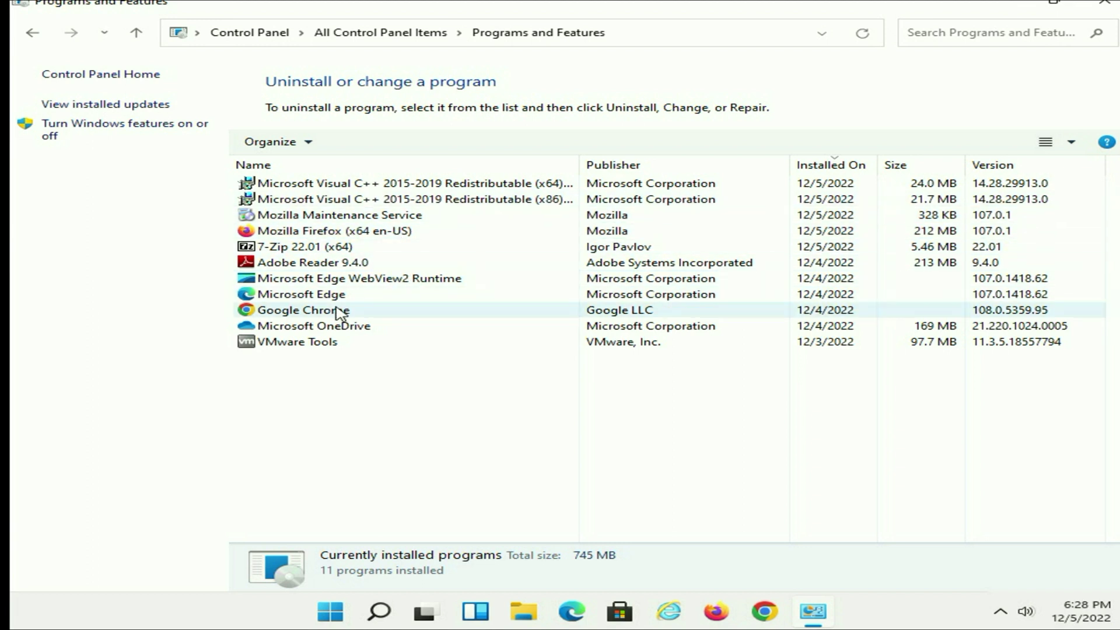
Sort the installed programs by installation date, view the list of installed Windows updates, and close the window
{"action": "left_click", "coordinate": [819, 168]}
{"action": "left_click", "coordinate": [819, 168]}
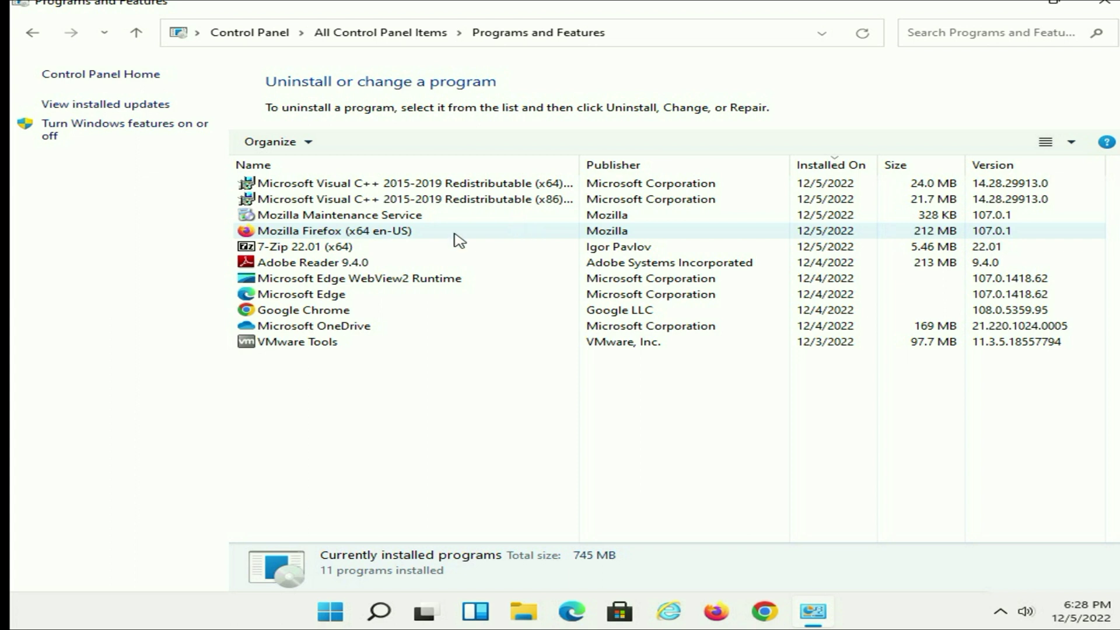
{"action": "left_click", "coordinate": [136, 108]}
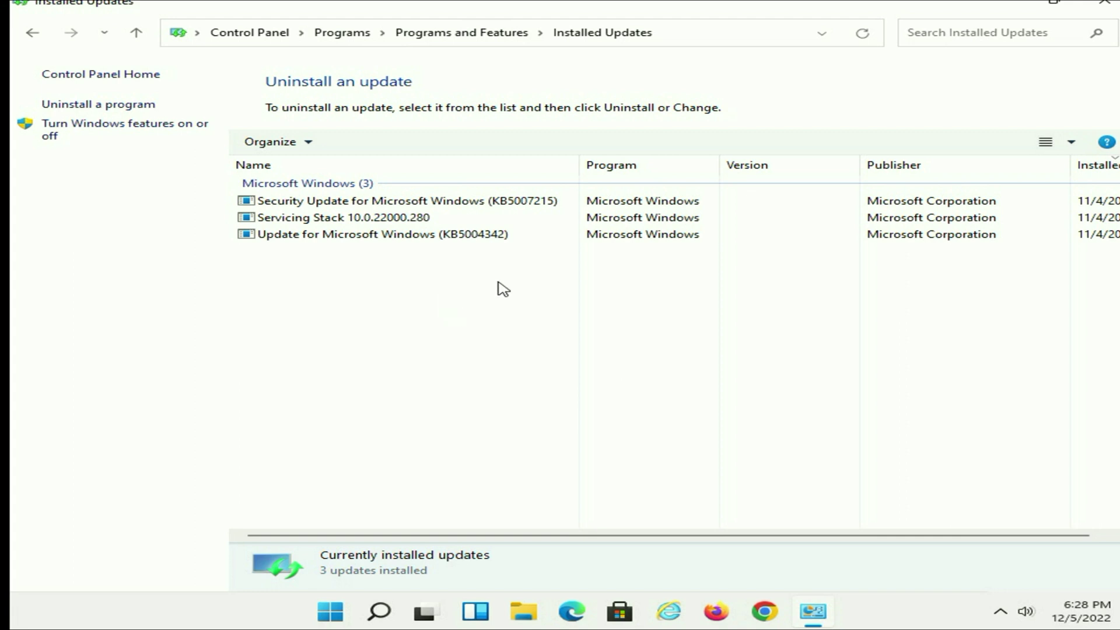
{"action": "left_click", "coordinate": [1088, 12]}
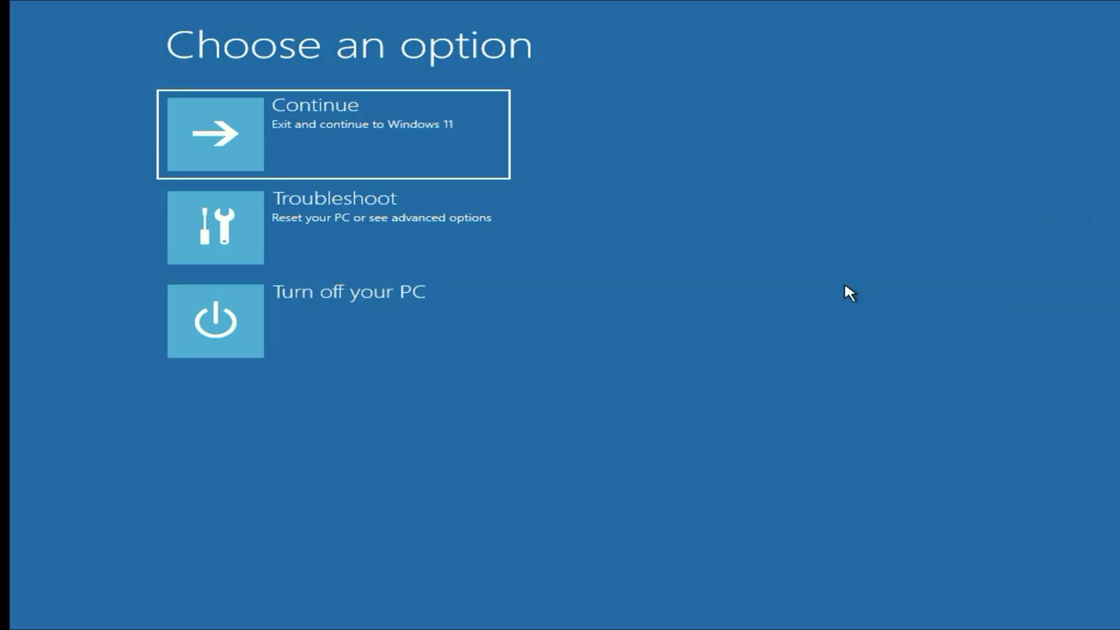
Reset this PC from the Troubleshoot options, keeping personal files and using Local reinstall
{"action": "left_click", "coordinate": [455, 233]}
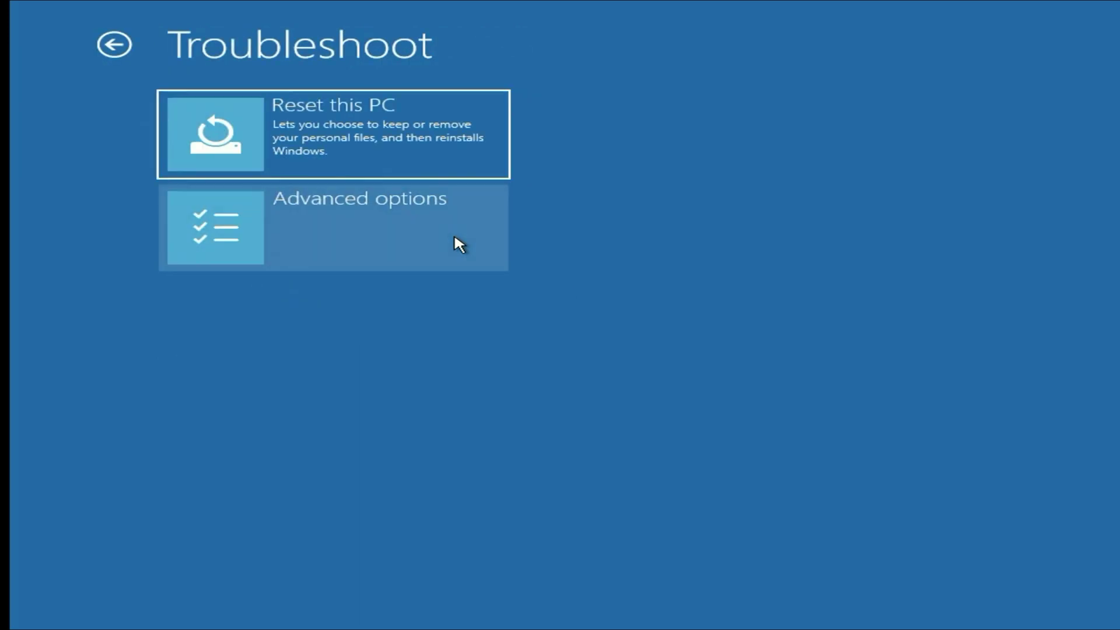
{"action": "left_click", "coordinate": [319, 142]}
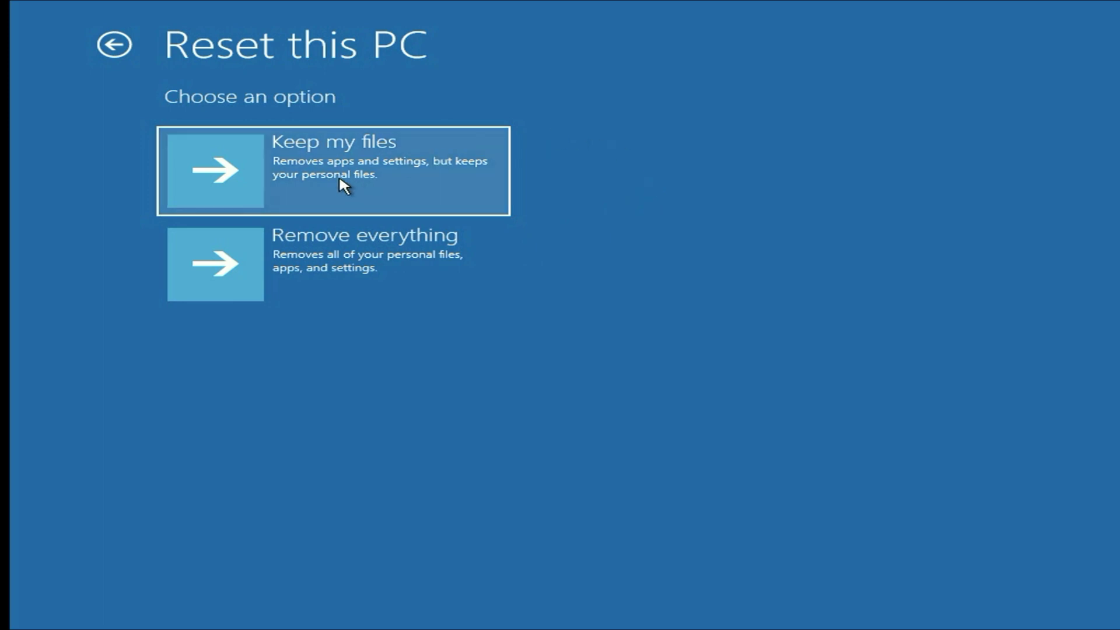
{"action": "left_click", "coordinate": [364, 170]}
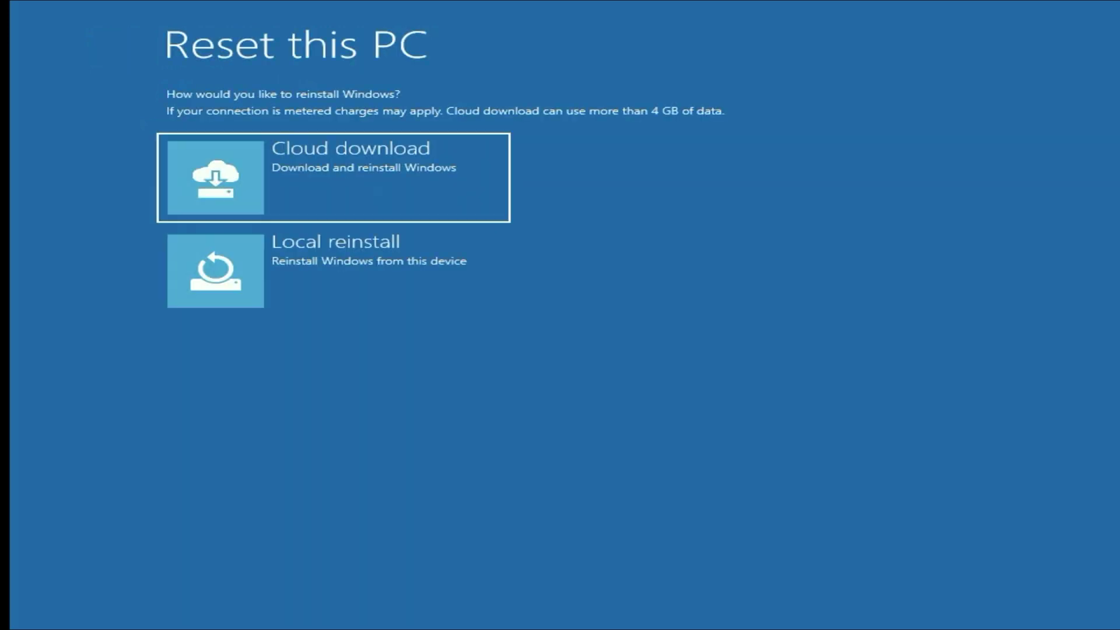
{"action": "left_click", "coordinate": [352, 287]}
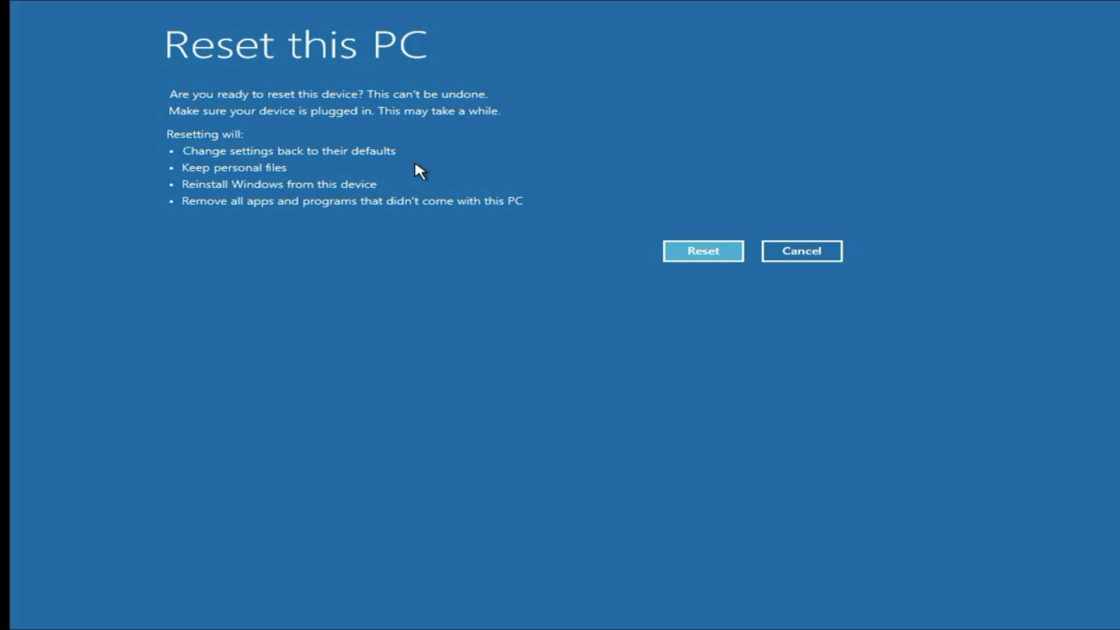
{"action": "left_click", "coordinate": [687, 253]}
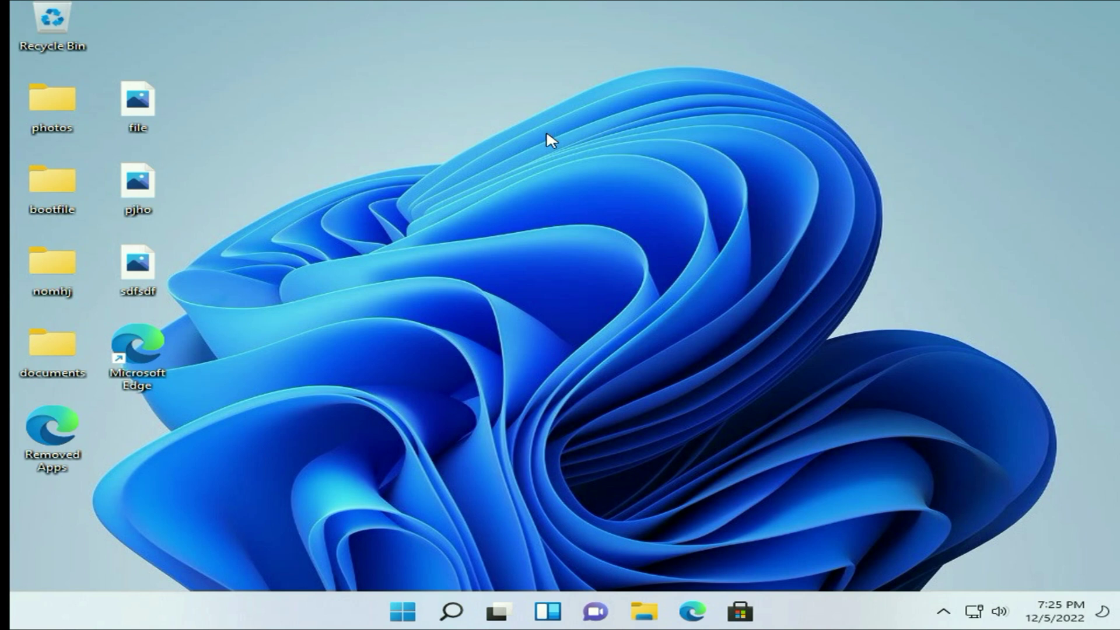
Select the folders and files on the desktop to check which personal files were kept
{"action": "left_click_drag", "start_coordinate": [367, 57], "coordinate": [182, 411]}
{"action": "key", "text": "ctrl+a"}
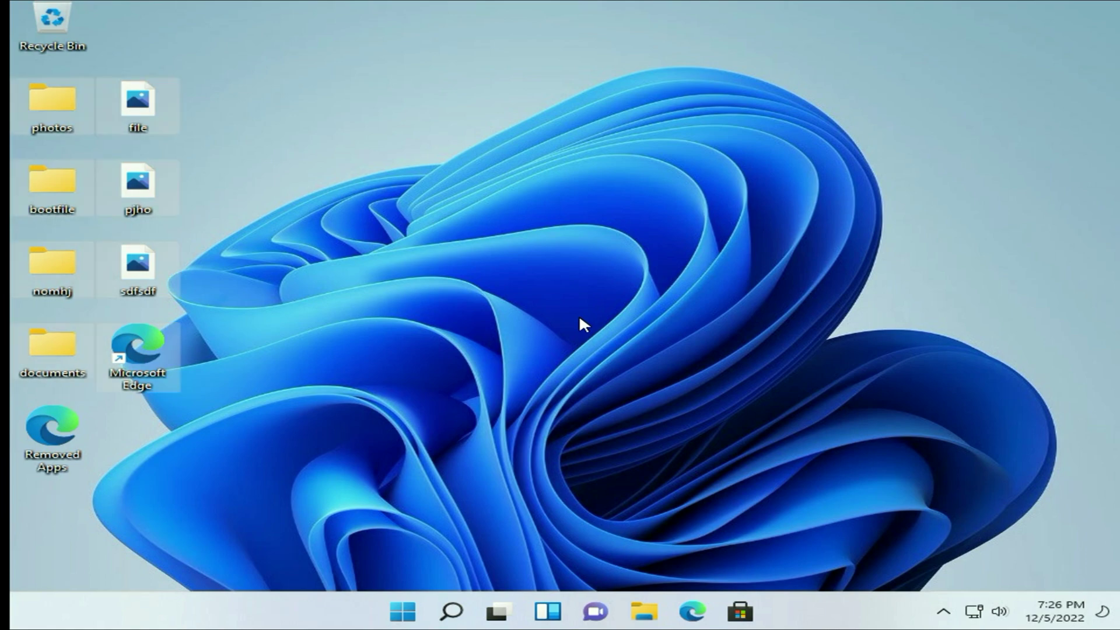